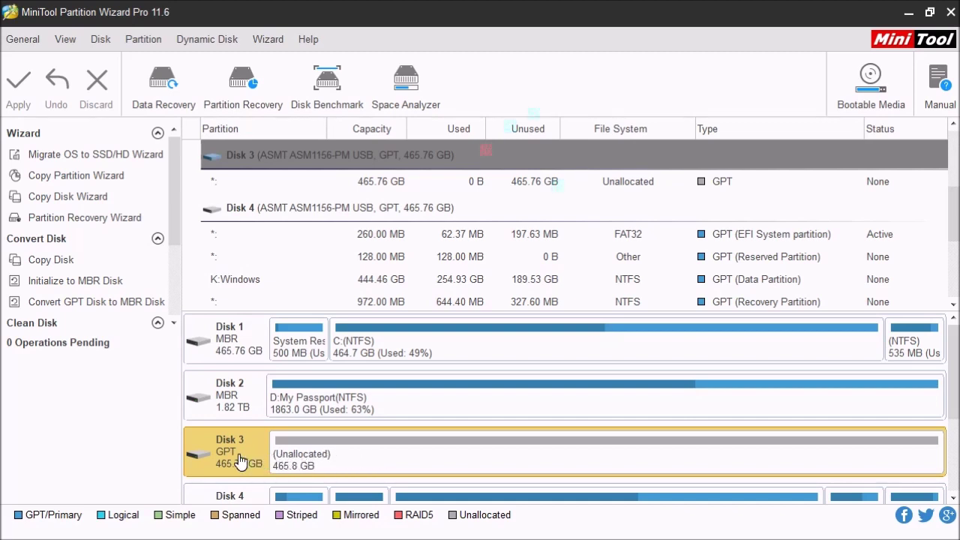
Launch the Partition Recovery Wizard and choose Disk 3 as the disk to recover
{"action": "left_click", "coordinate": [264, 92]}
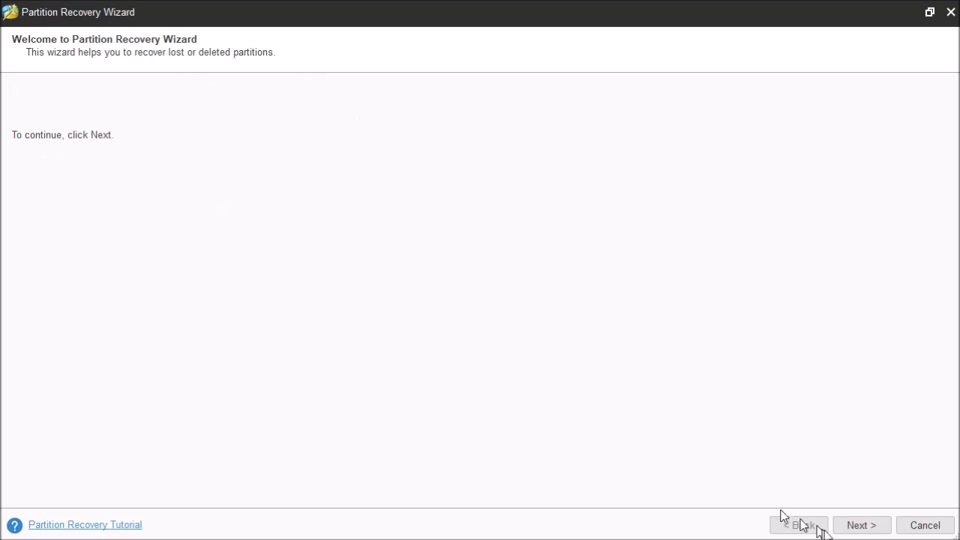
{"action": "left_click", "coordinate": [862, 530]}
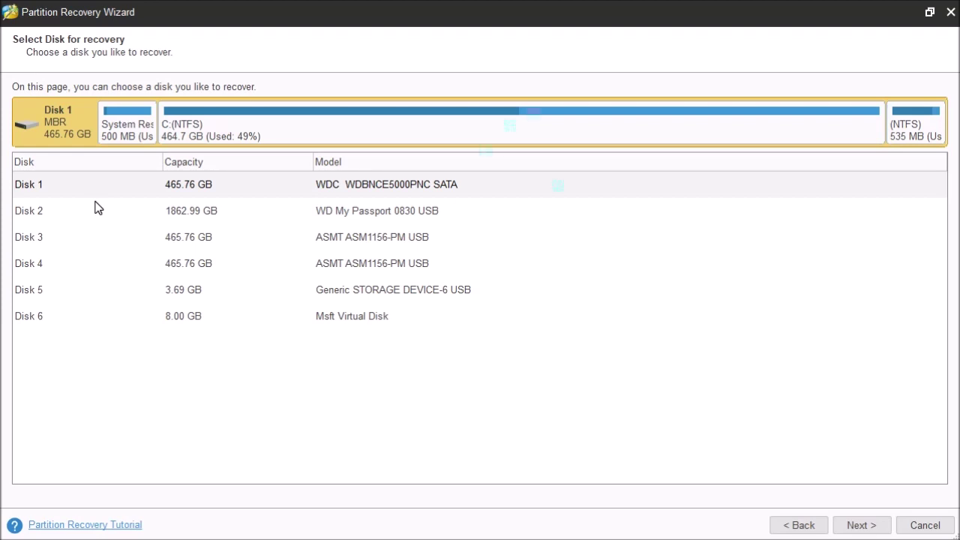
{"action": "left_click", "coordinate": [33, 241]}
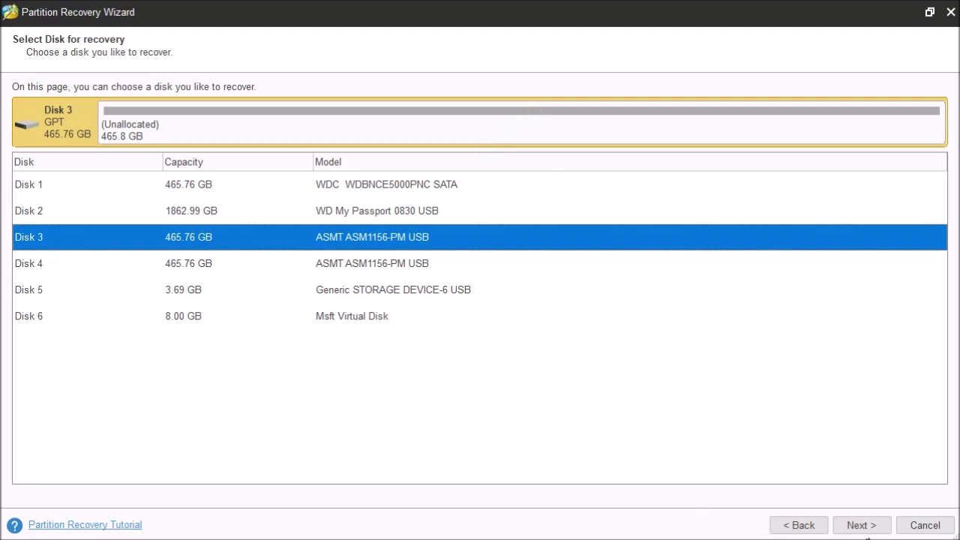
{"action": "left_click", "coordinate": [885, 528]}
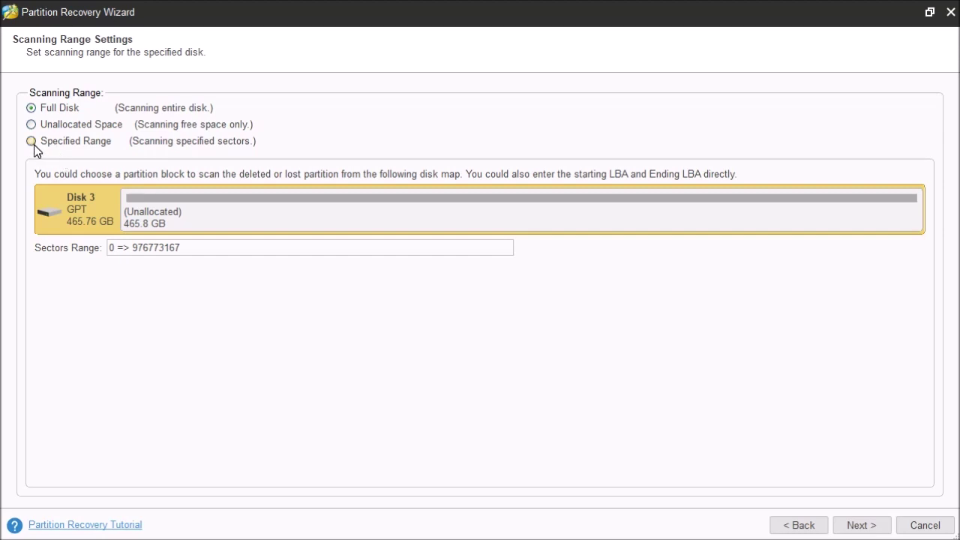
Try the Specified Range scanning option, then return to the Full Disk range
{"action": "left_click", "coordinate": [31, 141]}
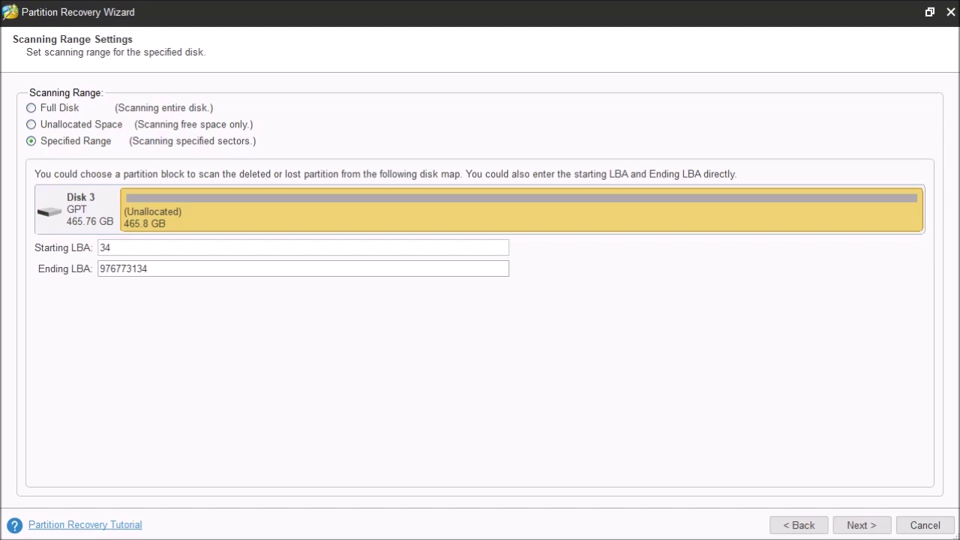
{"action": "left_click", "coordinate": [31, 109]}
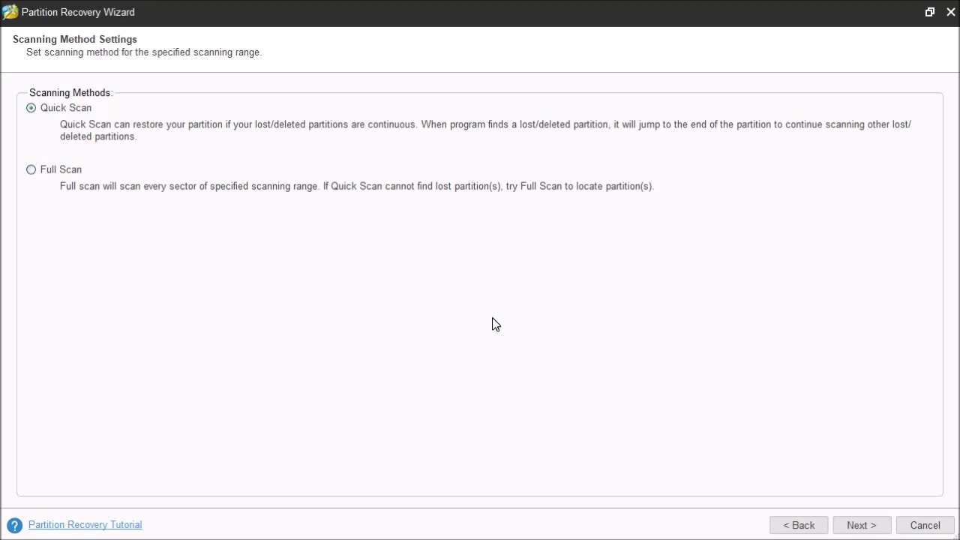
Run the quick scan of Disk 3 to list the found partitions
{"action": "left_click", "coordinate": [861, 525]}
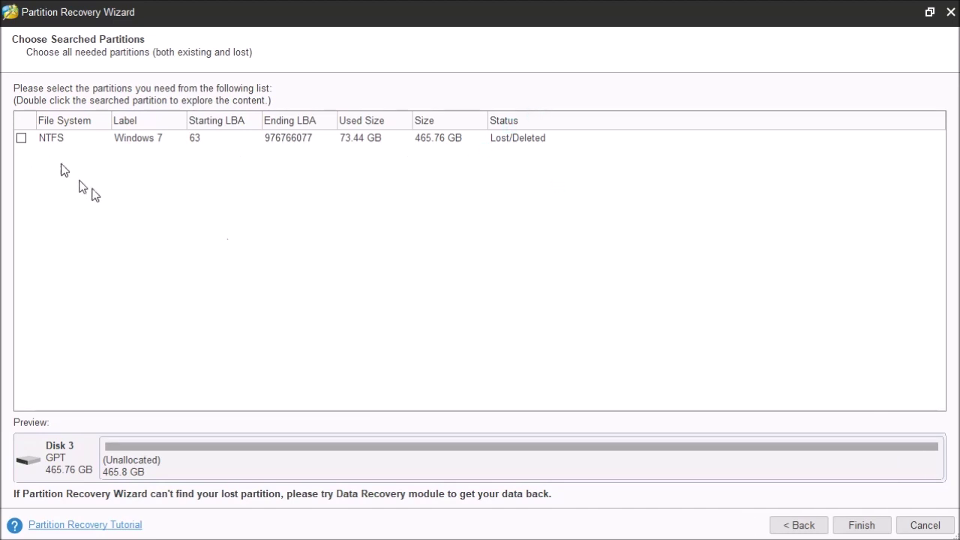
Rescan Disk 3 with the Full Scan method instead of Quick Scan
{"action": "left_click", "coordinate": [797, 525]}
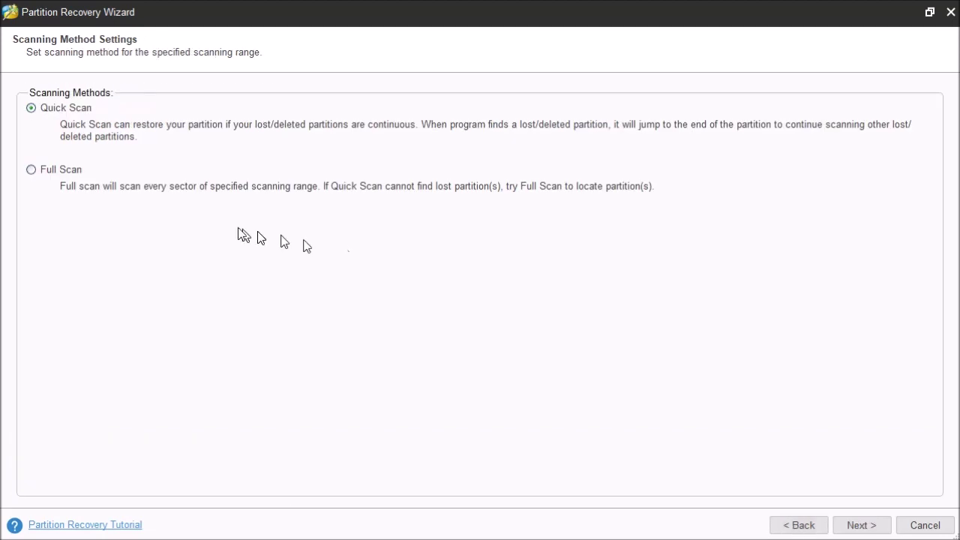
{"action": "left_click", "coordinate": [33, 170]}
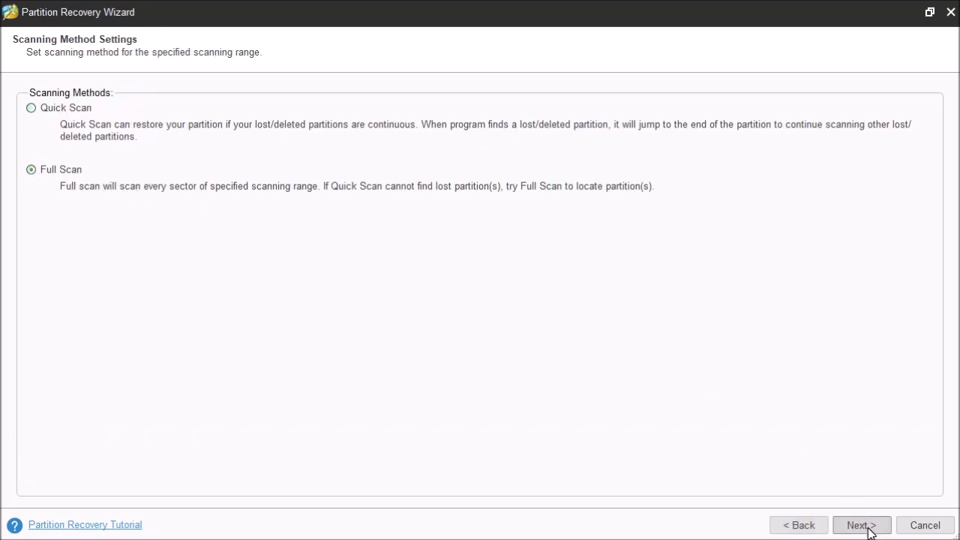
{"action": "left_click", "coordinate": [861, 525]}
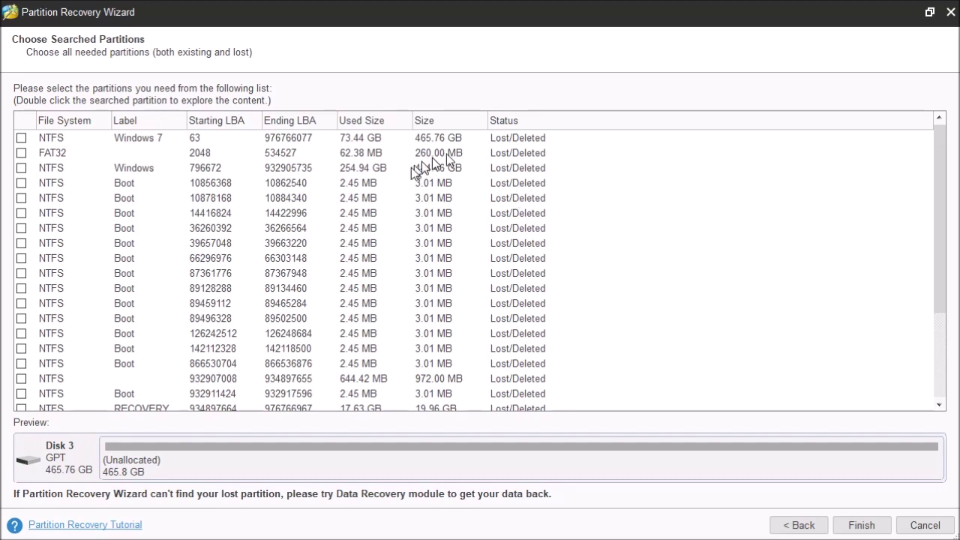
{"action": "left_click", "coordinate": [22, 138]}
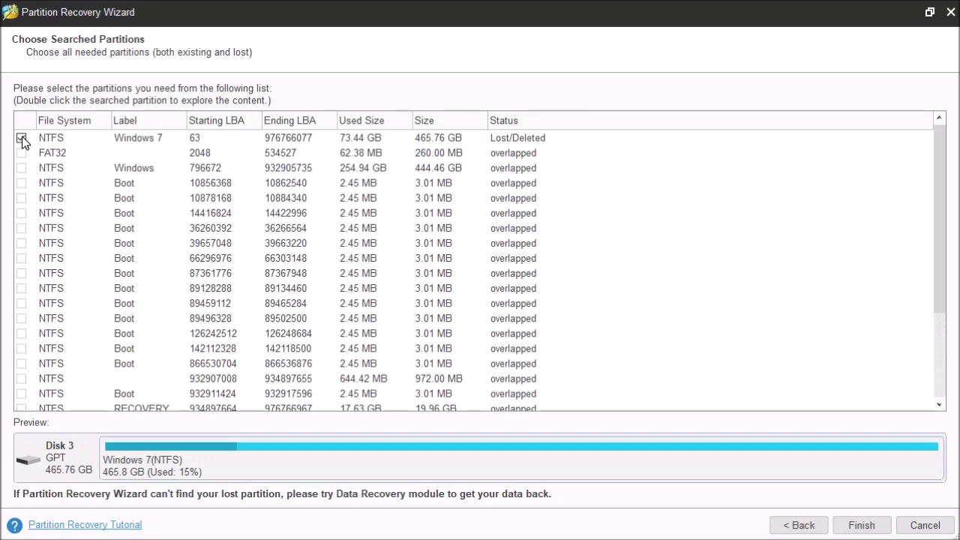
{"action": "left_click", "coordinate": [21, 138]}
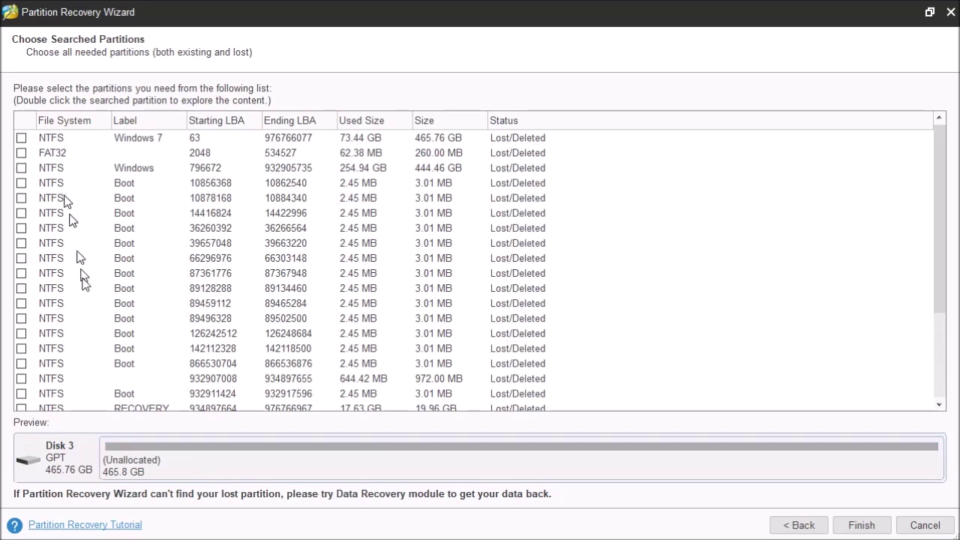
{"action": "scroll", "coordinate": [98, 308], "scroll_direction": "down", "scroll_amount": 1}
{"action": "scroll", "coordinate": [98, 308], "scroll_direction": "down", "scroll_amount": 2}
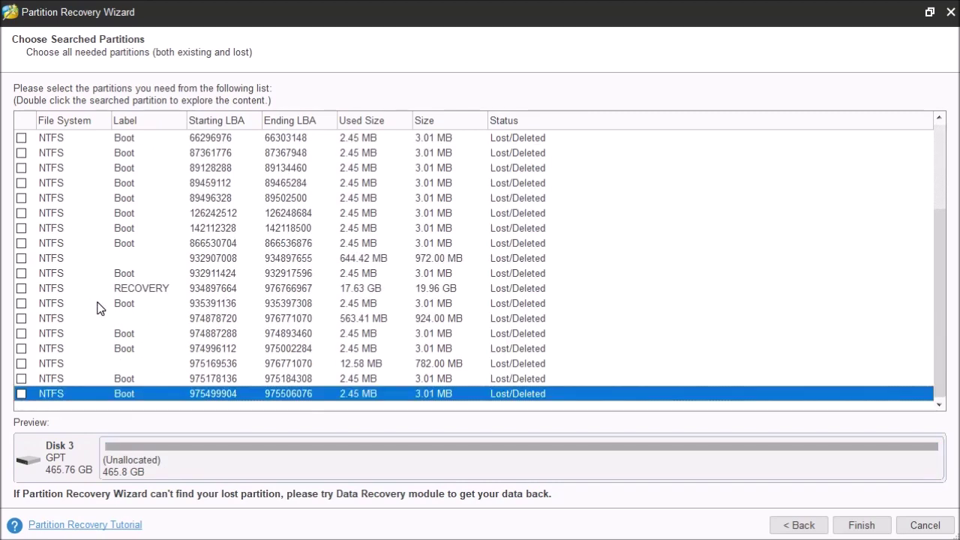
{"action": "scroll", "coordinate": [98, 307], "scroll_direction": "up", "scroll_amount": 3}
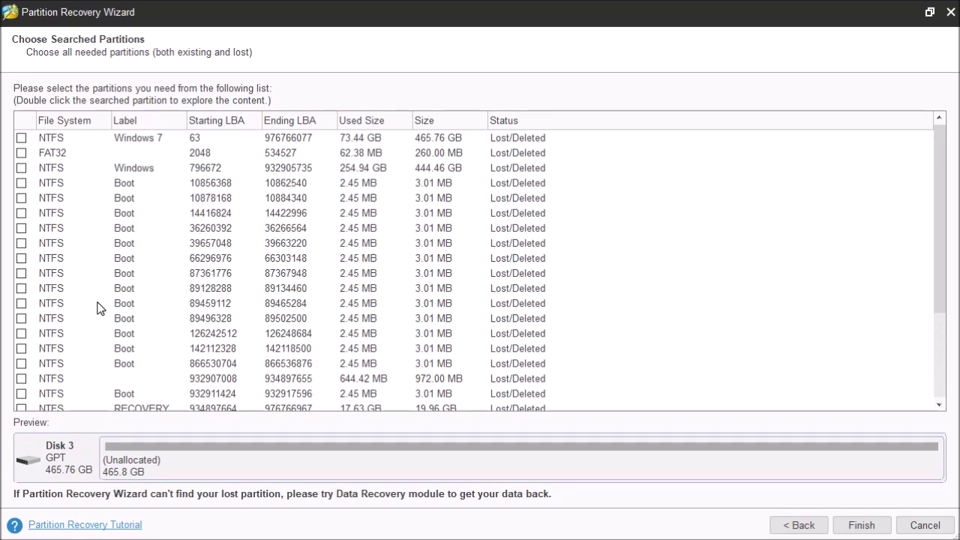
{"action": "double_click", "coordinate": [151, 170]}
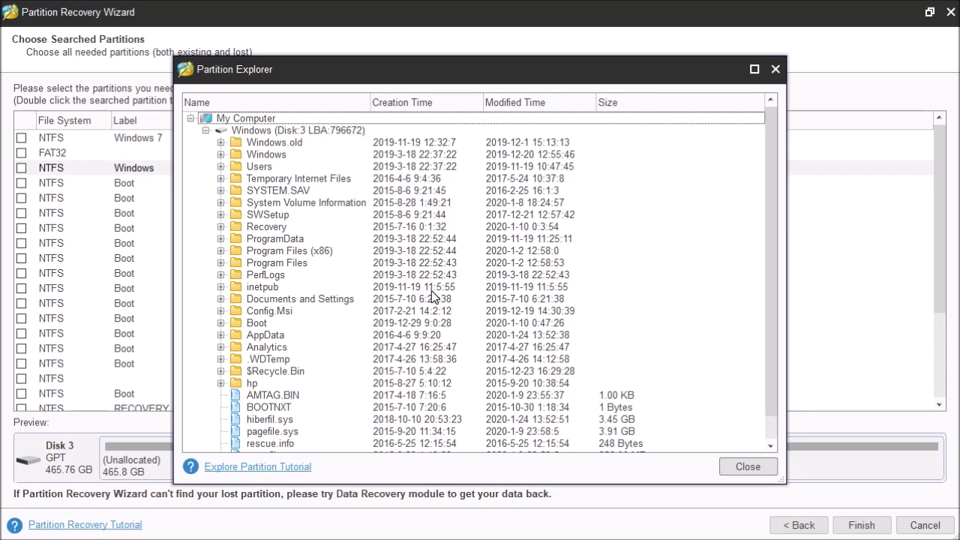
{"action": "key", "text": "Escape"}
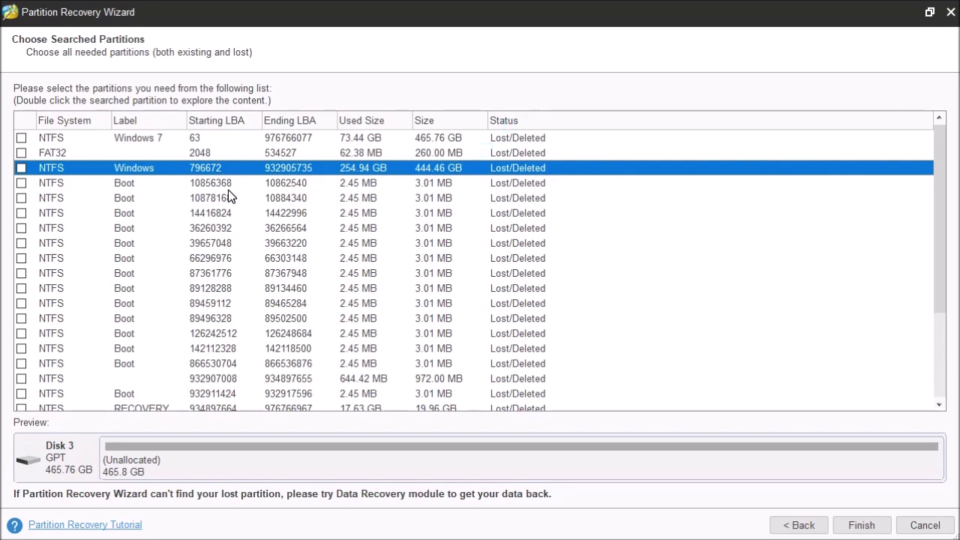
Mark the 260 MB FAT32 and Windows NTFS partitions for recovery
{"action": "scroll", "coordinate": [148, 312], "scroll_direction": "down", "scroll_amount": 3}
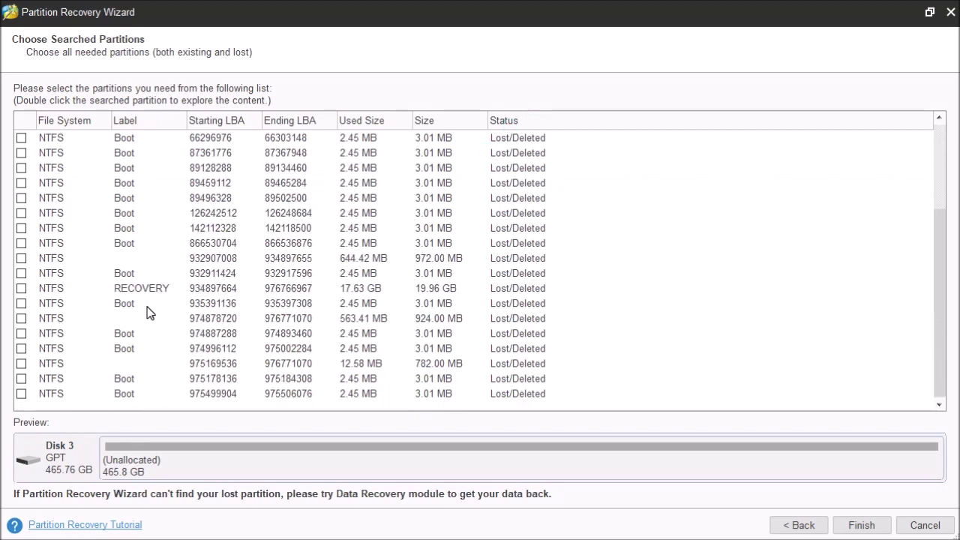
{"action": "scroll", "coordinate": [147, 312], "scroll_direction": "up", "scroll_amount": 3}
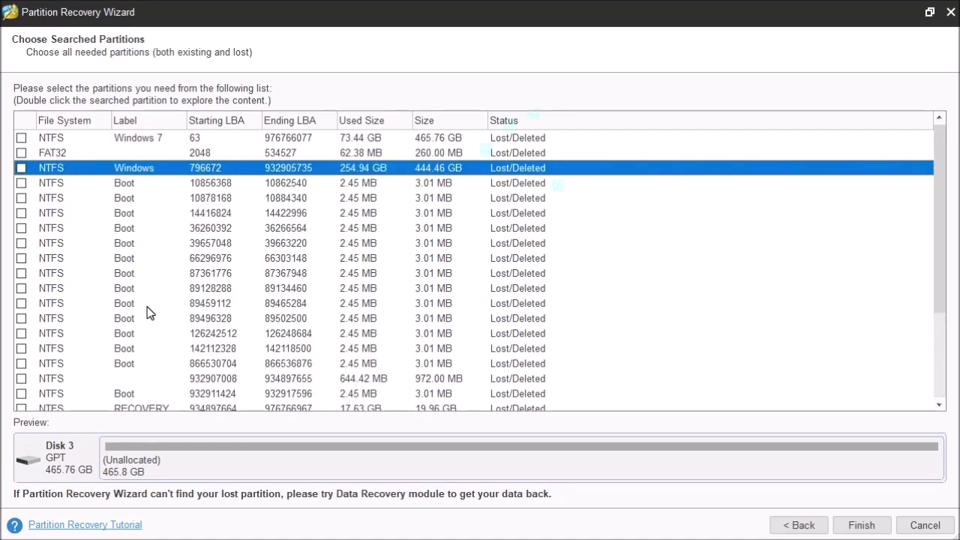
{"action": "left_click", "coordinate": [21, 153]}
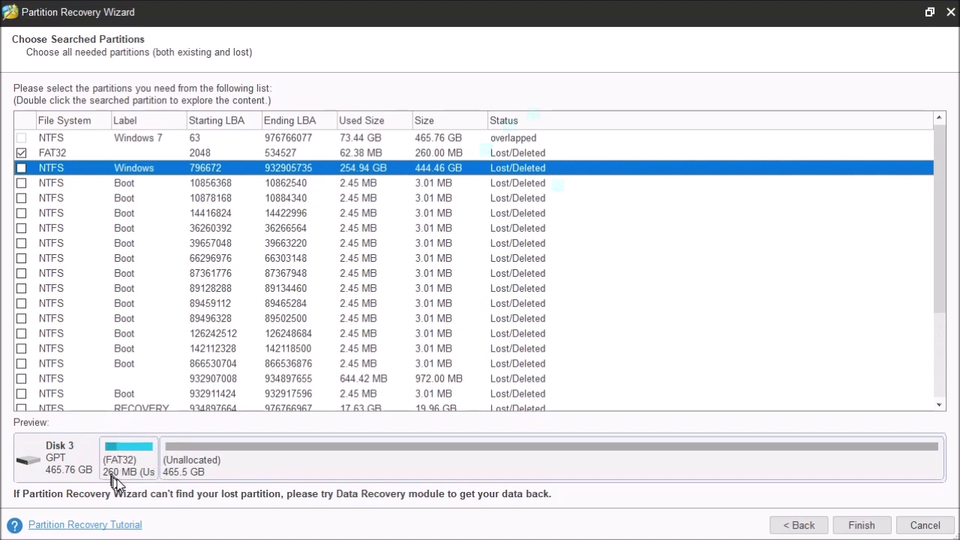
{"action": "left_click", "coordinate": [22, 168]}
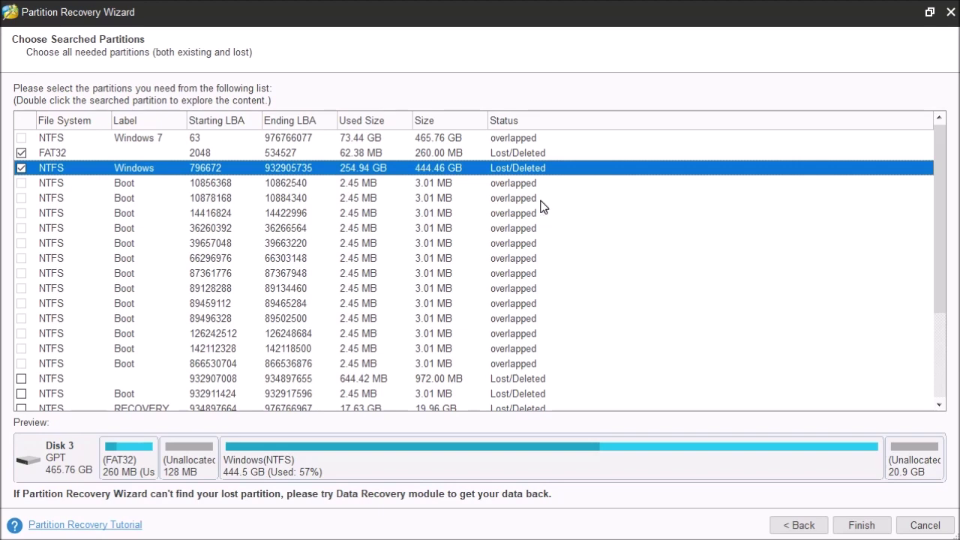
Mark the RECOVERY and 972 MB NTFS partitions, then select the 972 MB one to inspect
{"action": "scroll", "coordinate": [87, 277], "scroll_direction": "down", "scroll_amount": 1}
{"action": "scroll", "coordinate": [87, 277], "scroll_direction": "down", "scroll_amount": 1}
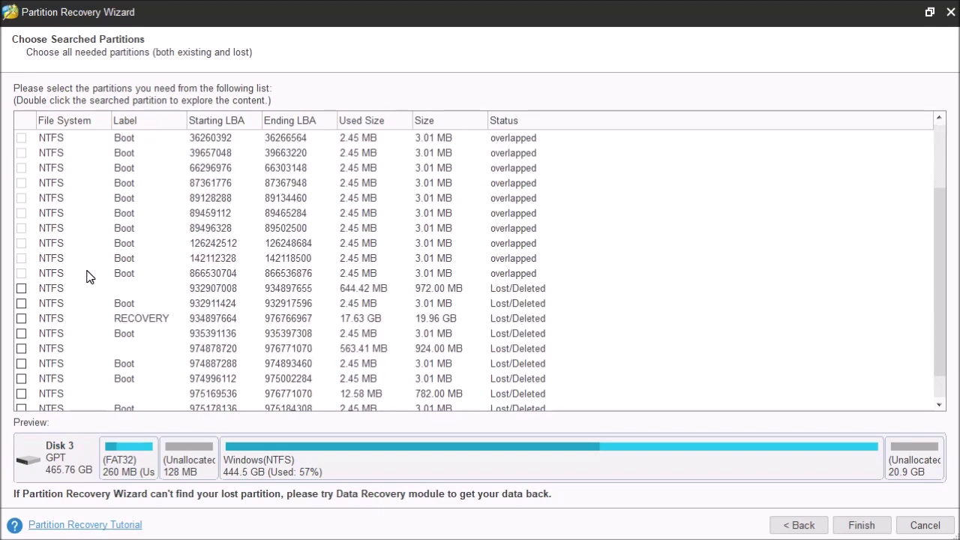
{"action": "left_click", "coordinate": [21, 319]}
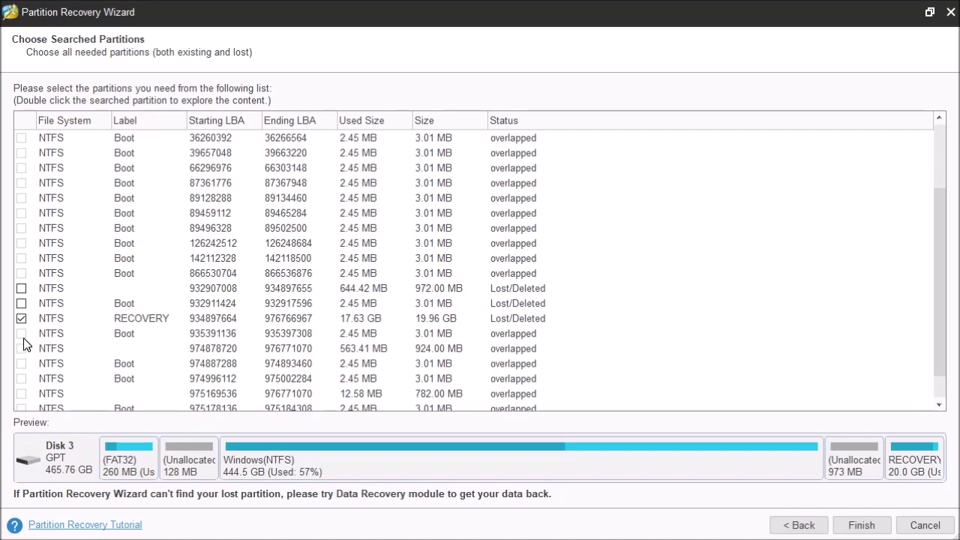
{"action": "left_click", "coordinate": [21, 289]}
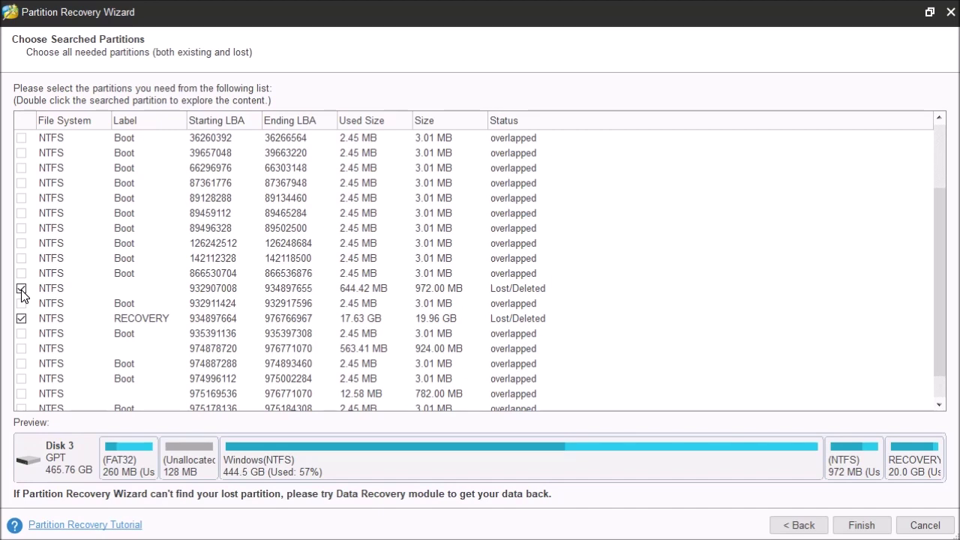
{"action": "left_click", "coordinate": [75, 296]}
{"action": "double_click", "coordinate": [75, 295]}
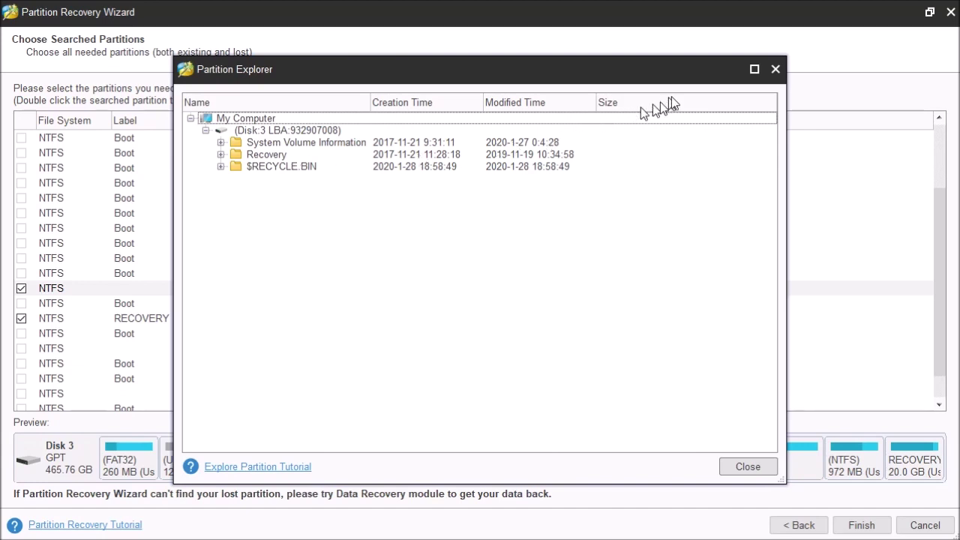
{"action": "left_click", "coordinate": [776, 69]}
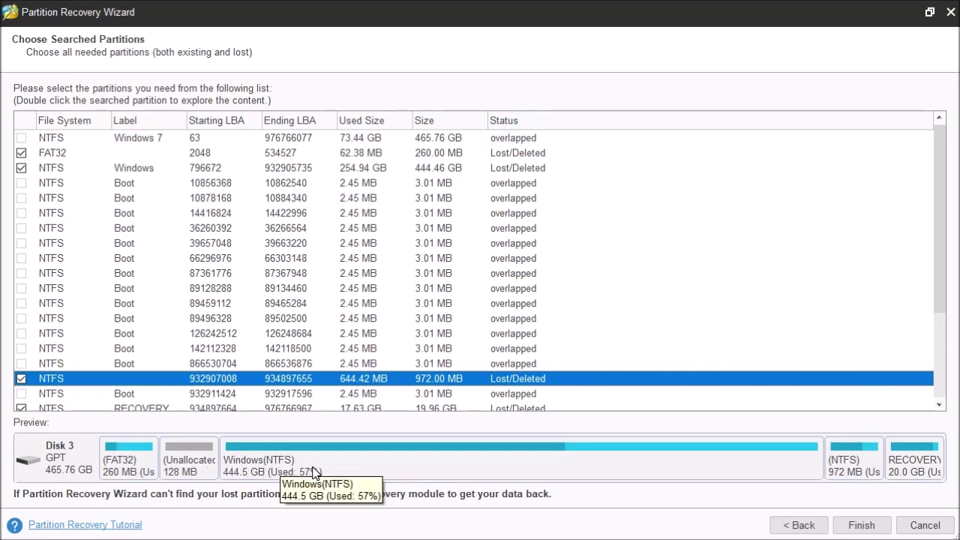
{"action": "left_click", "coordinate": [862, 525]}
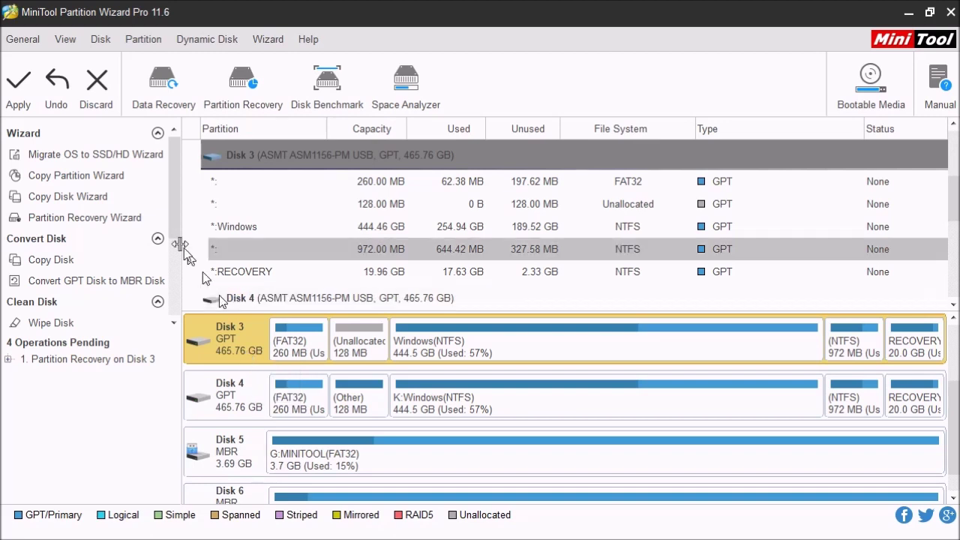
Apply the queued partition recovery changes and dismiss the success message
{"action": "left_click", "coordinate": [17, 99]}
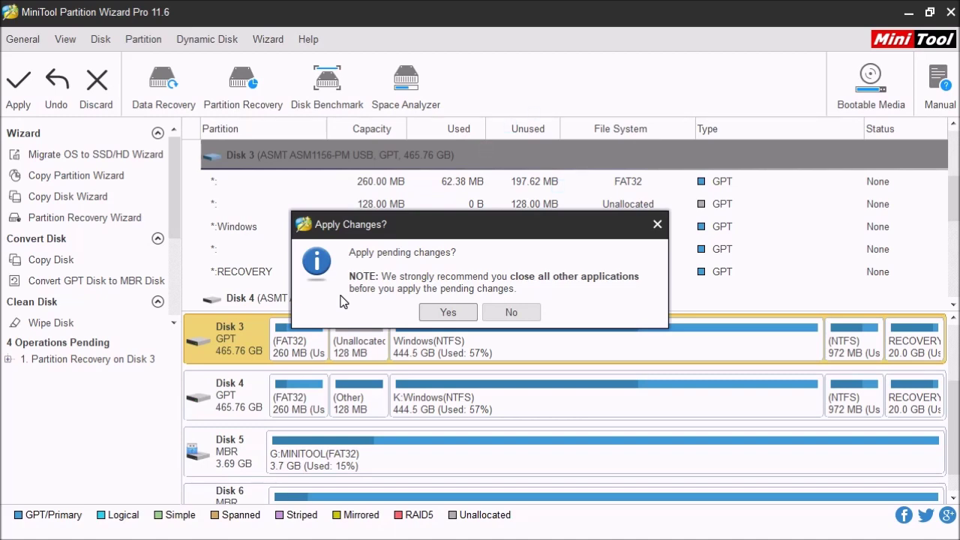
{"action": "left_click", "coordinate": [448, 312]}
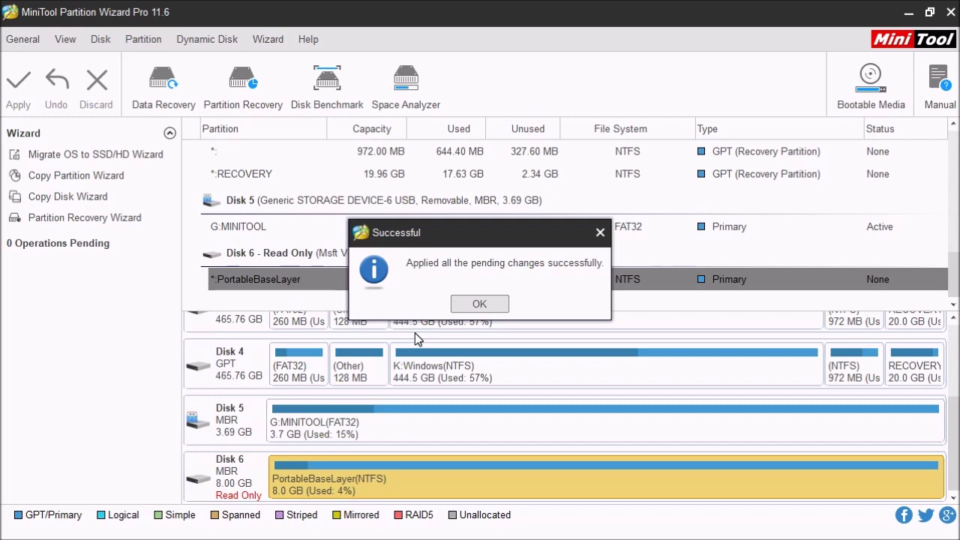
{"action": "left_click", "coordinate": [469, 306]}
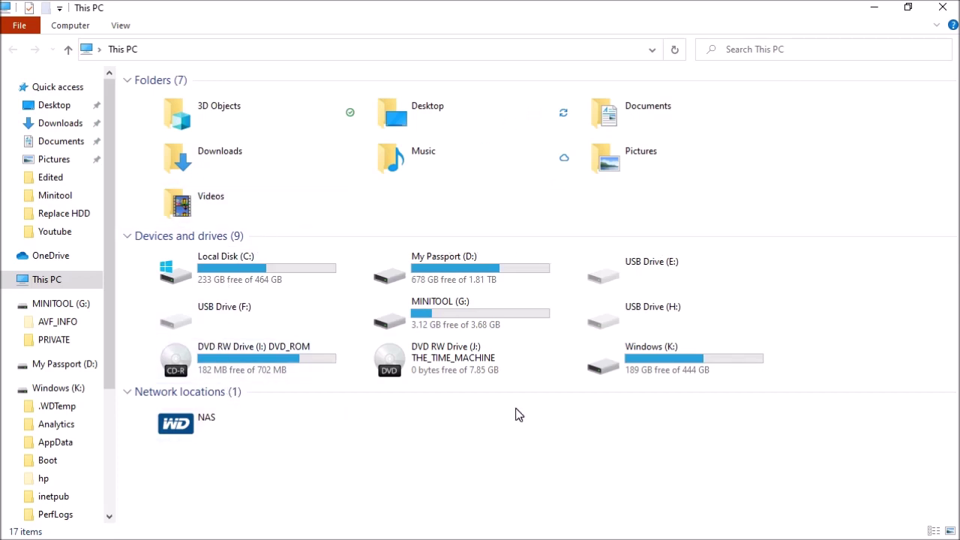
Open the Windows (K:) drive from This PC
{"action": "left_click", "coordinate": [651, 368]}
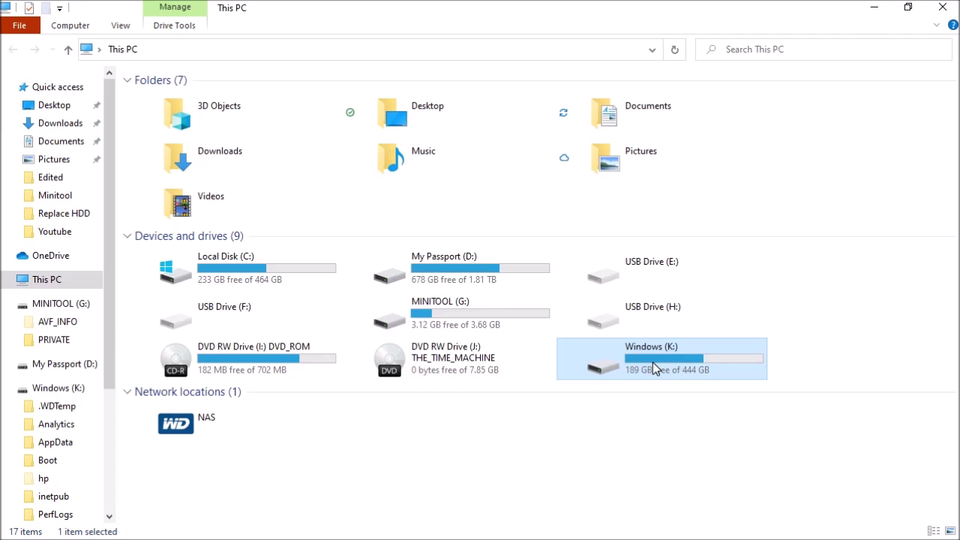
{"action": "double_click", "coordinate": [654, 367]}
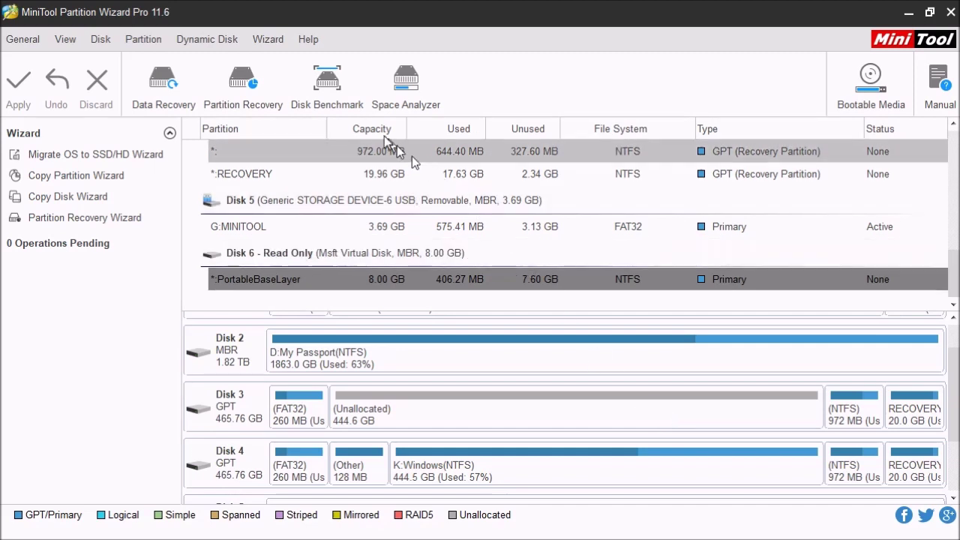
{"action": "left_click", "coordinate": [243, 86]}
Start recovery on Disk 3 with the scanning range limited to Unallocated Space
{"action": "left_click", "coordinate": [643, 478]}
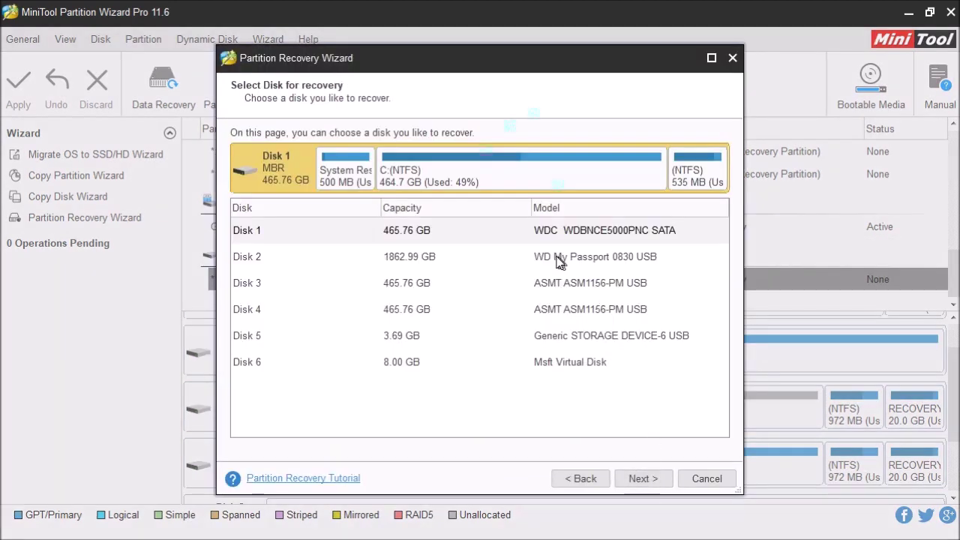
{"action": "left_click", "coordinate": [248, 291]}
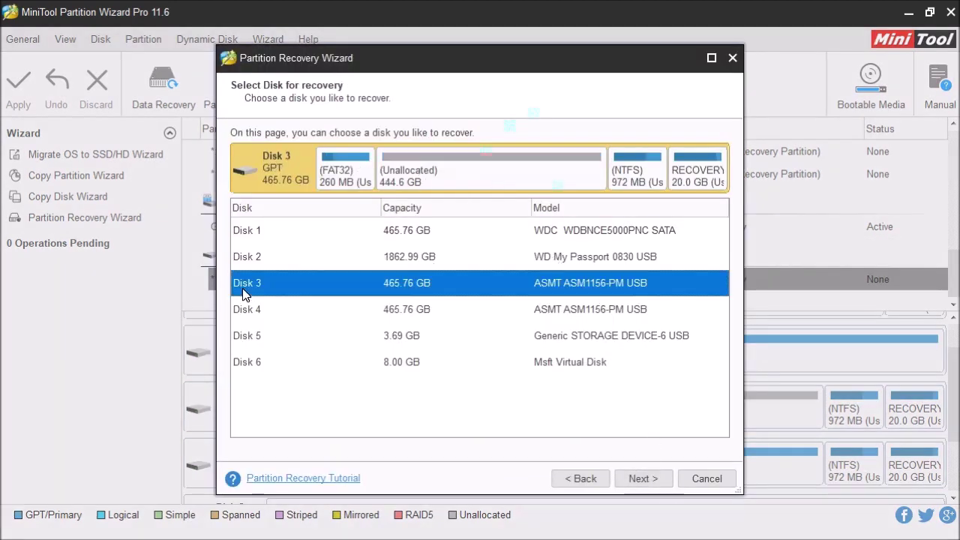
{"action": "left_click", "coordinate": [648, 480]}
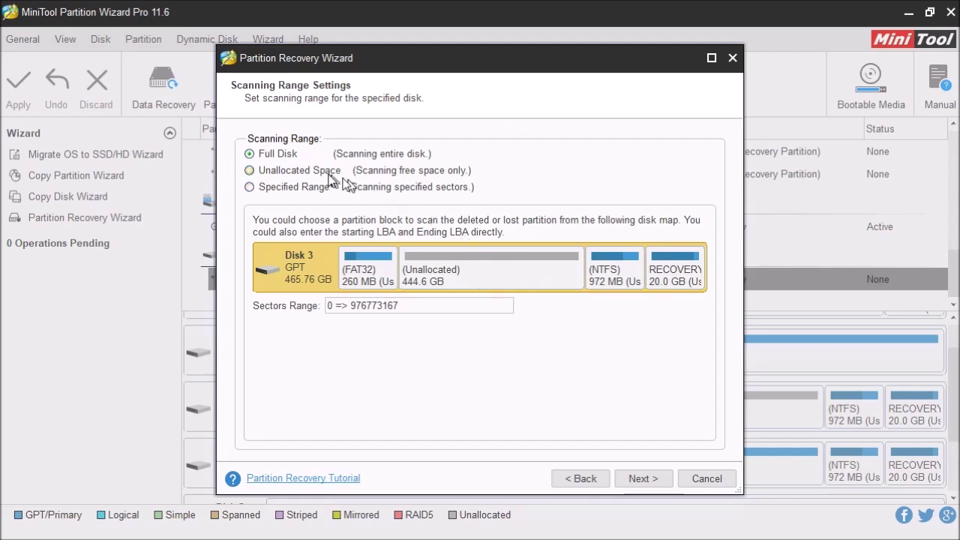
{"action": "left_click", "coordinate": [250, 171]}
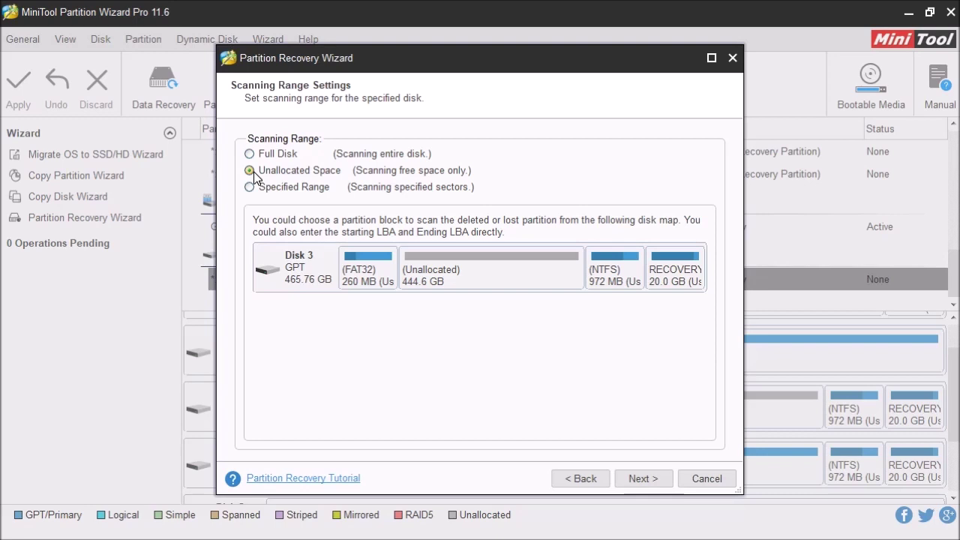
{"action": "left_click", "coordinate": [642, 478]}
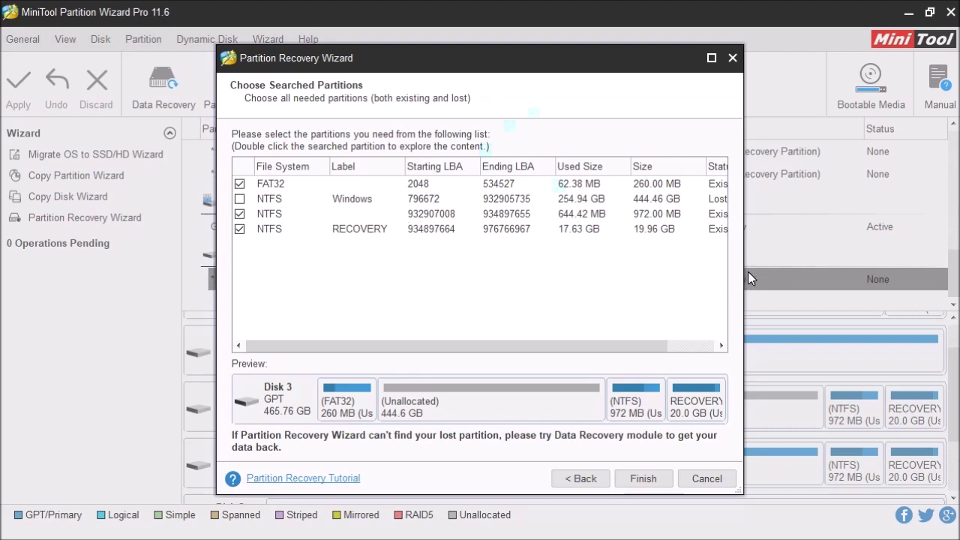
Tick the lost Windows NTFS partition and finish the wizard to queue its recovery
{"action": "left_click_drag", "start_coordinate": [744, 275], "coordinate": [808, 275]}
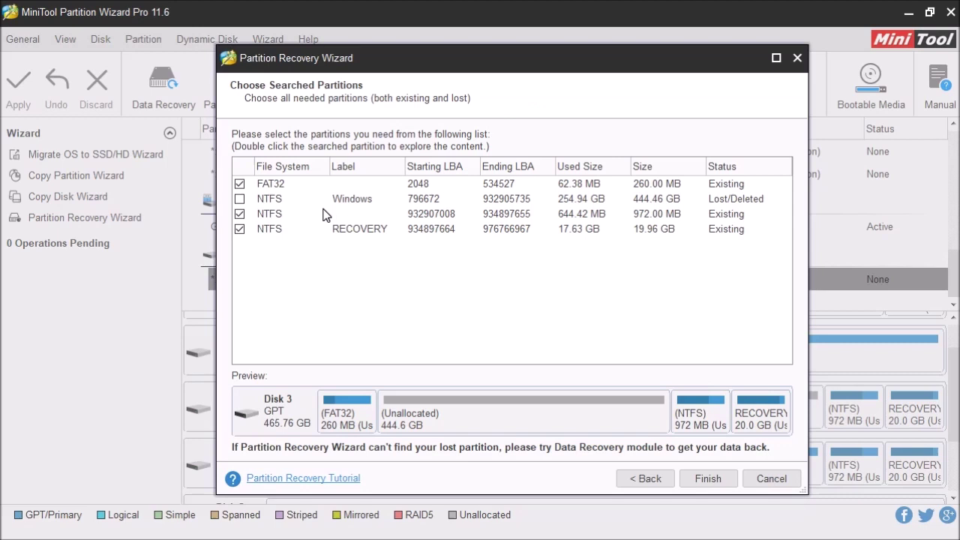
{"action": "left_click", "coordinate": [240, 199]}
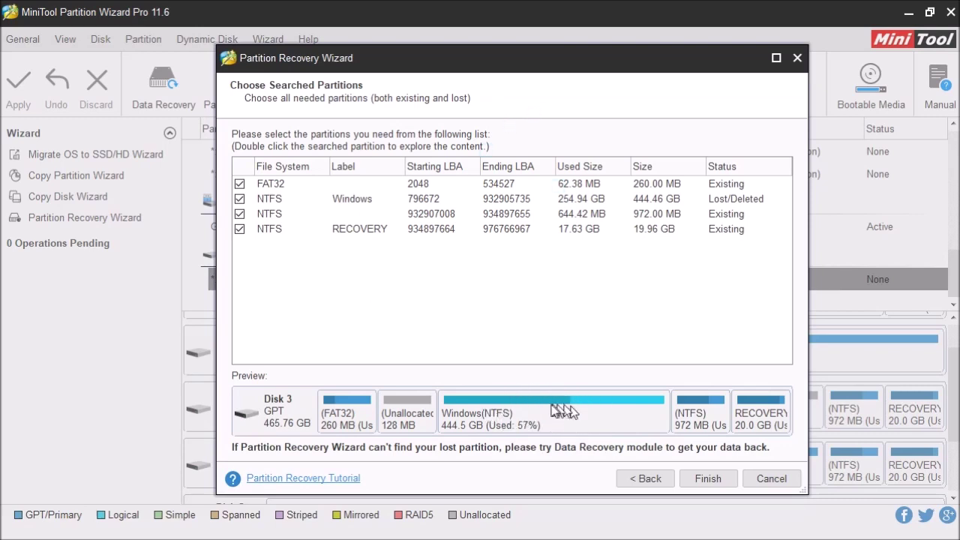
{"action": "left_click", "coordinate": [708, 479]}
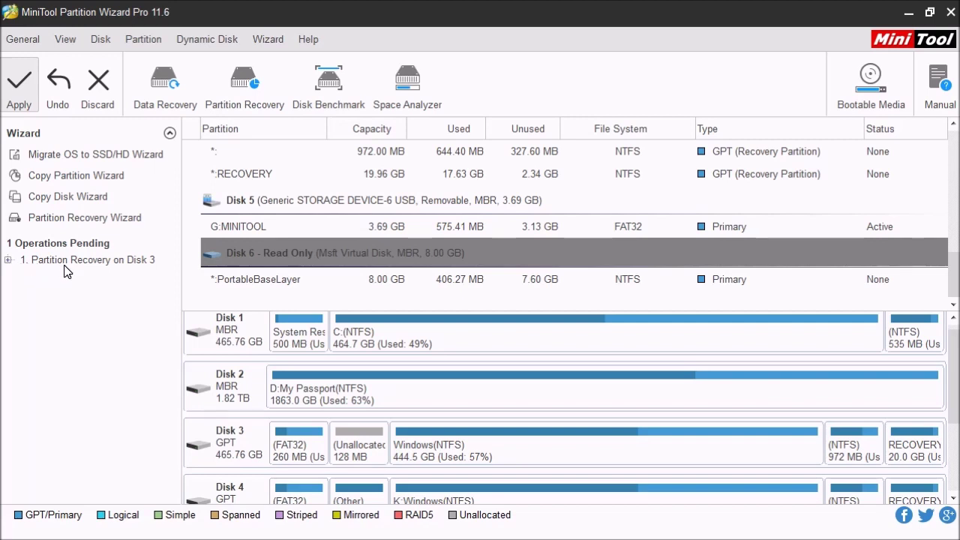
Apply the pending Disk 3 recovery and dismiss the success message
{"action": "left_click", "coordinate": [22, 90]}
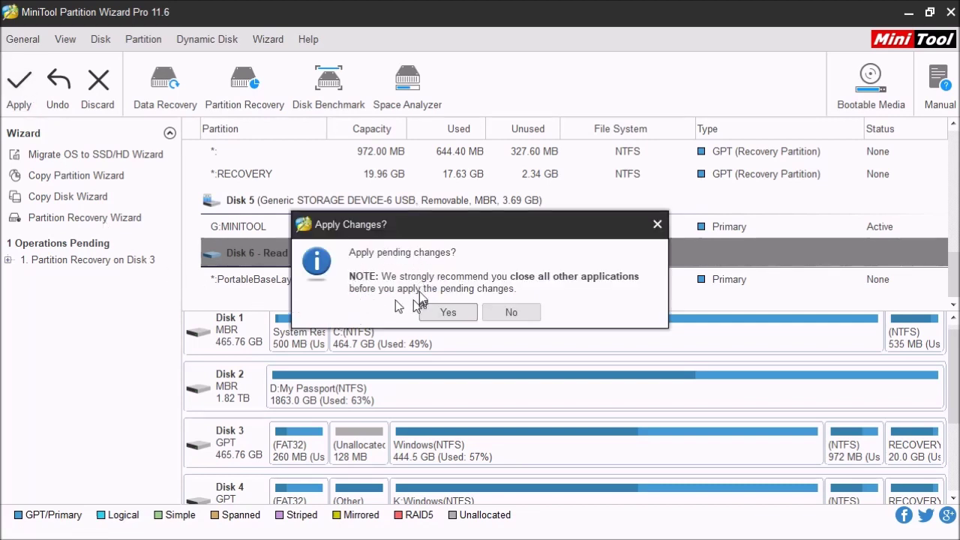
{"action": "left_click", "coordinate": [455, 315]}
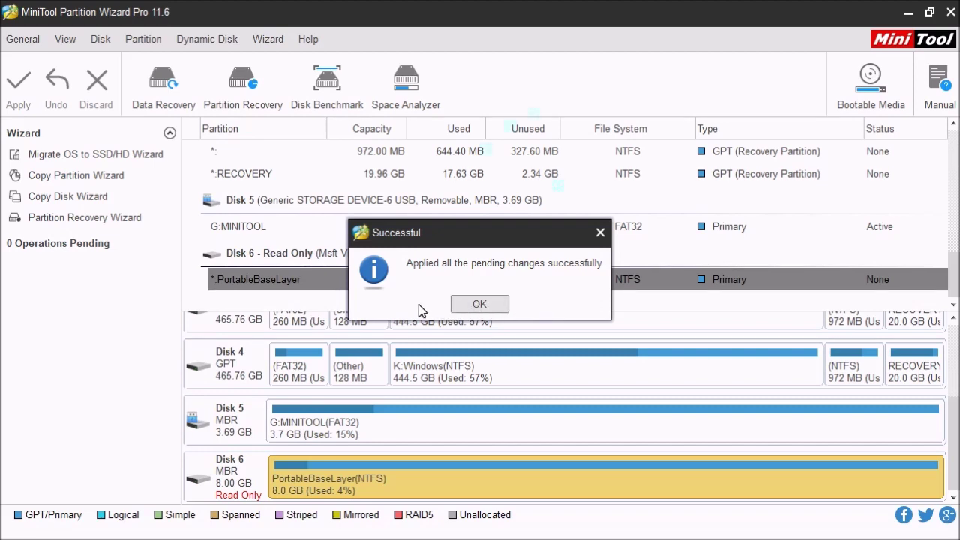
{"action": "left_click", "coordinate": [484, 313]}
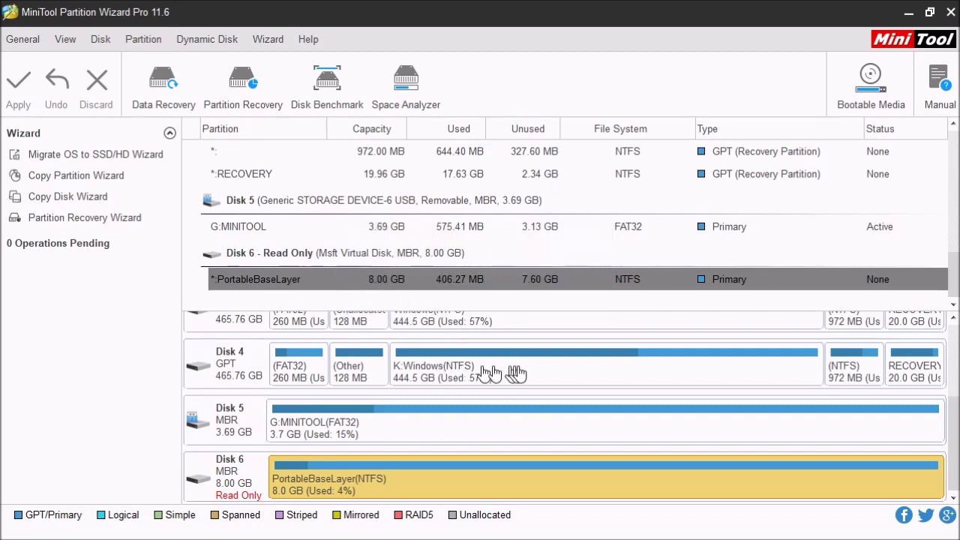
{"action": "scroll", "coordinate": [515, 393], "scroll_direction": "up", "scroll_amount": 1}
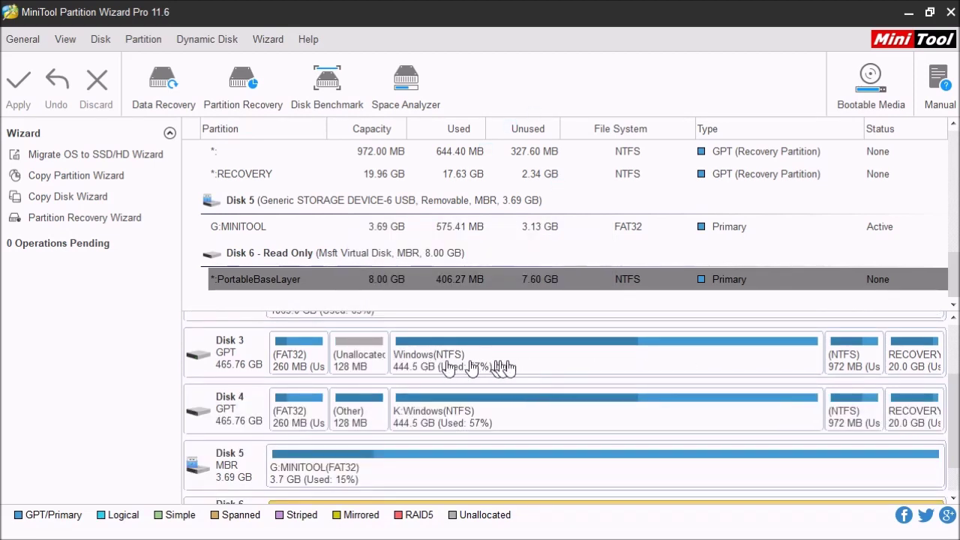
{"action": "scroll", "coordinate": [448, 403], "scroll_direction": "up", "scroll_amount": 1}
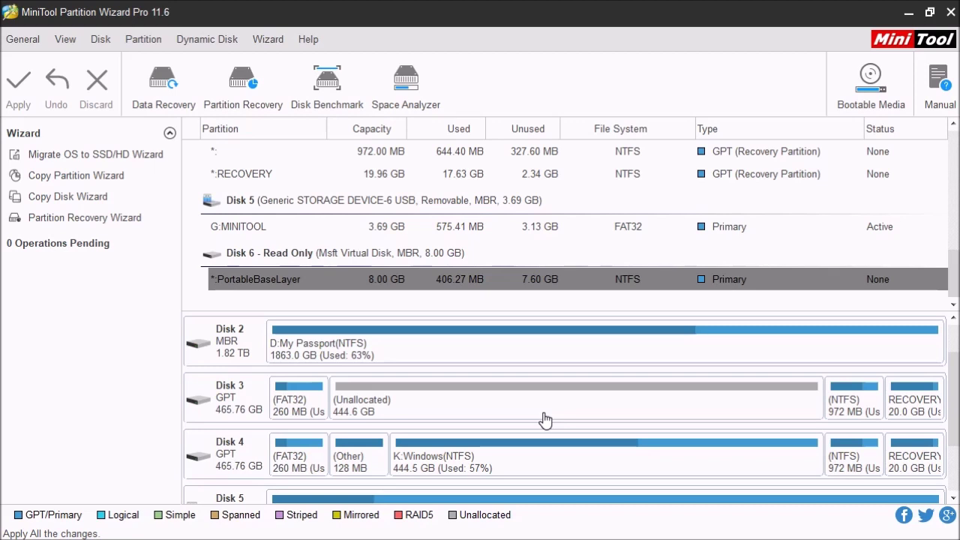
Restart the Partition Recovery Wizard and choose Disk 3 as the disk to recover
{"action": "left_click", "coordinate": [254, 75]}
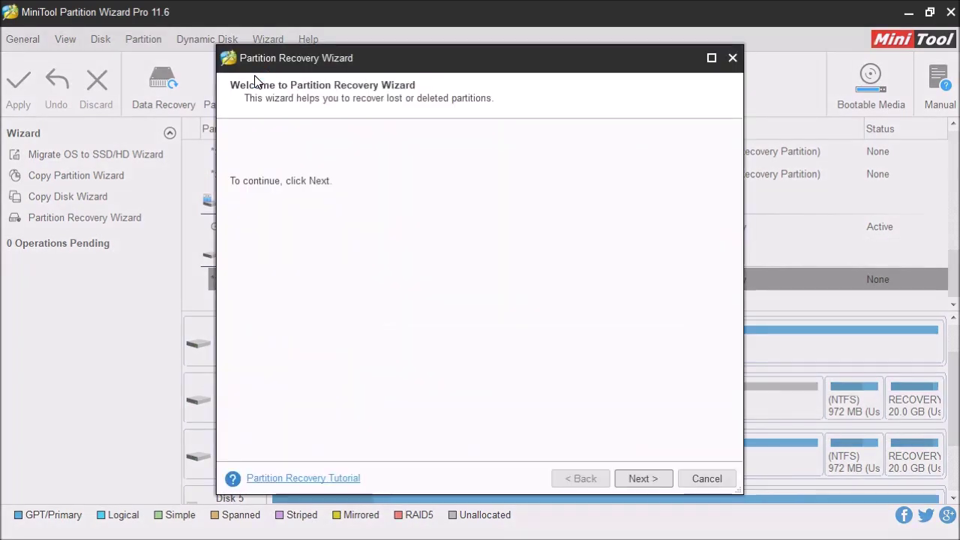
{"action": "left_click", "coordinate": [645, 479]}
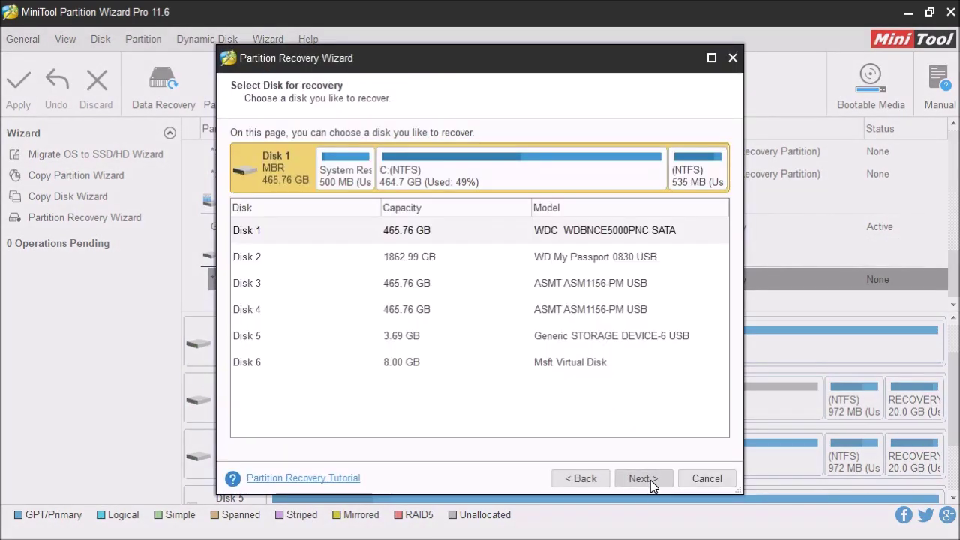
{"action": "left_click", "coordinate": [248, 289]}
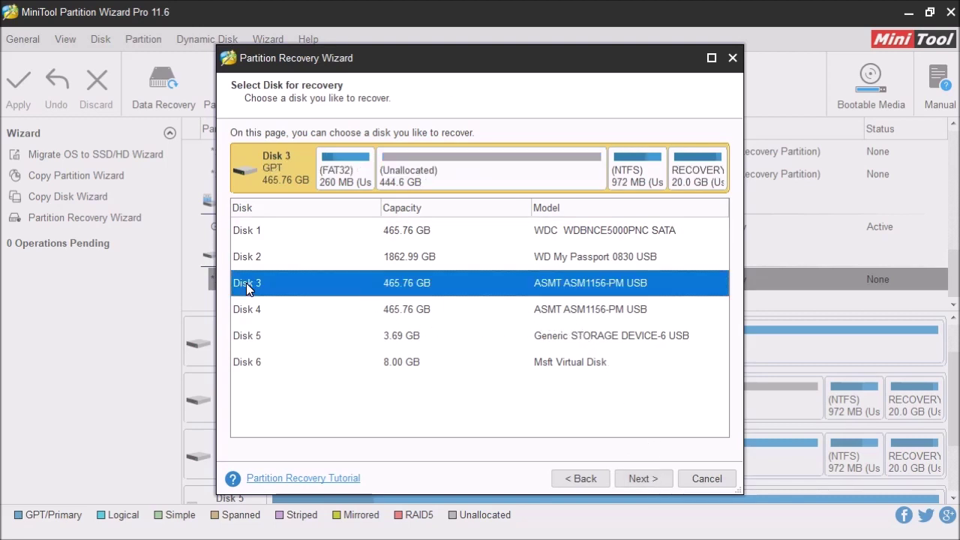
{"action": "left_click", "coordinate": [644, 480]}
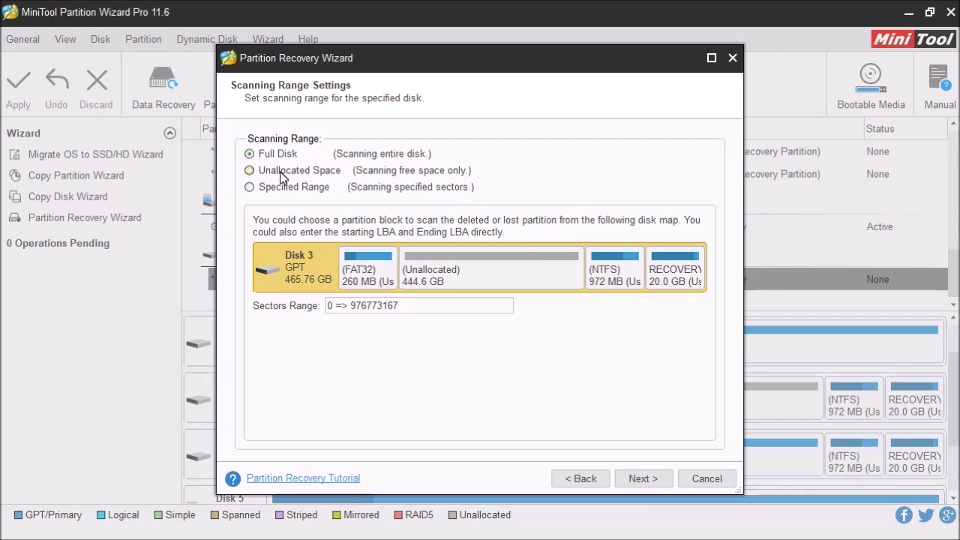
Set a Specified Range covering the unallocated block, sectors 534528 to 932907007
{"action": "left_click", "coordinate": [249, 189]}
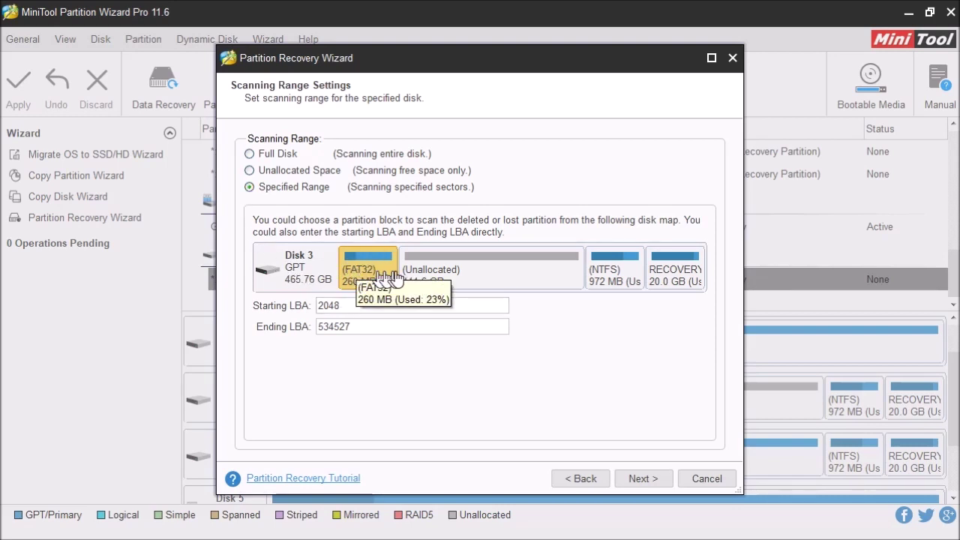
{"action": "left_click", "coordinate": [495, 273]}
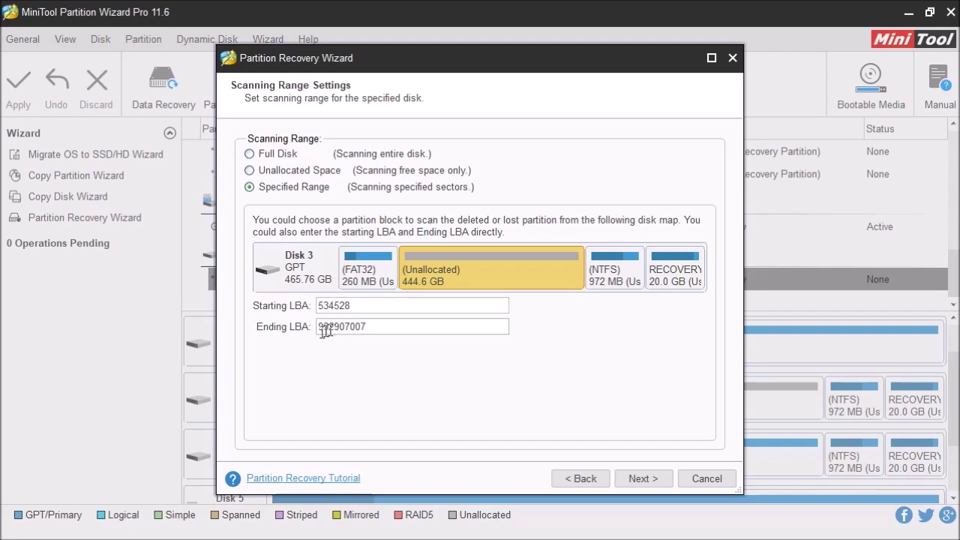
{"action": "left_click", "coordinate": [366, 327]}
{"action": "left_click", "coordinate": [647, 482]}
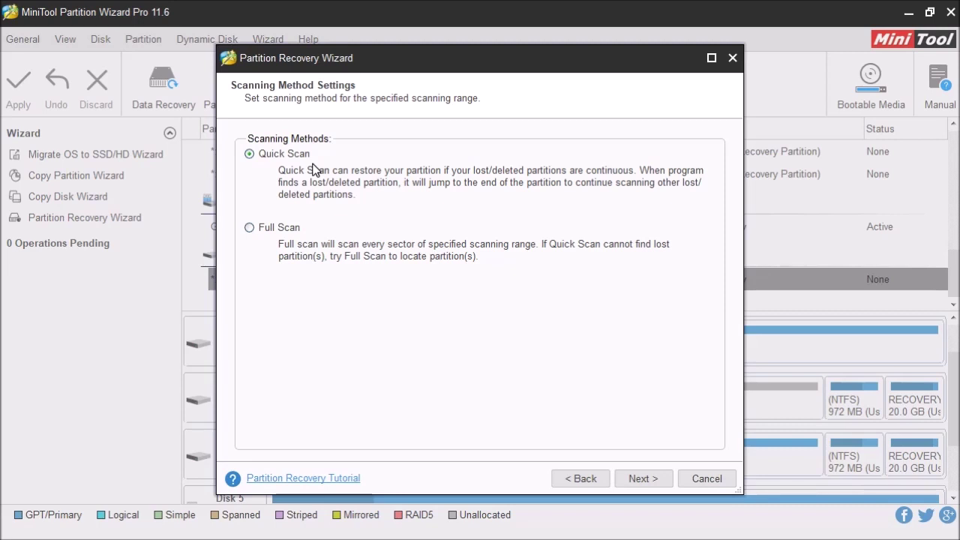
Quick Scan the range, tick the lost Windows NTFS partition, and finish the wizard
{"action": "left_click", "coordinate": [657, 479]}
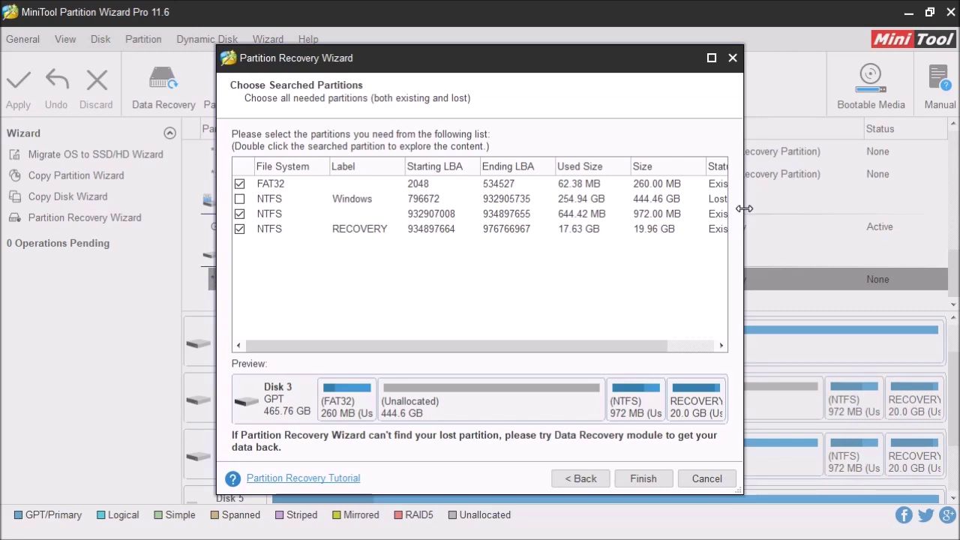
{"action": "left_click_drag", "start_coordinate": [744, 209], "coordinate": [792, 207]}
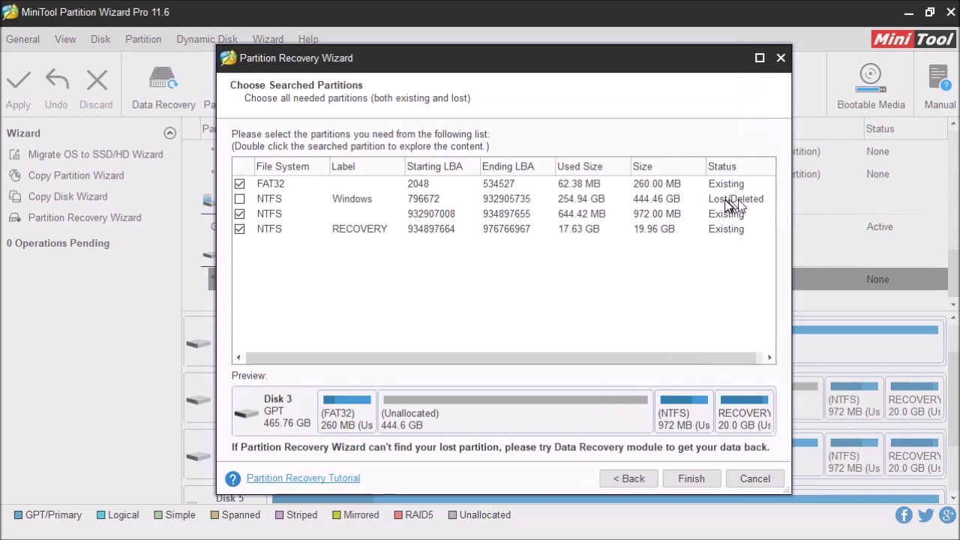
{"action": "left_click", "coordinate": [239, 200]}
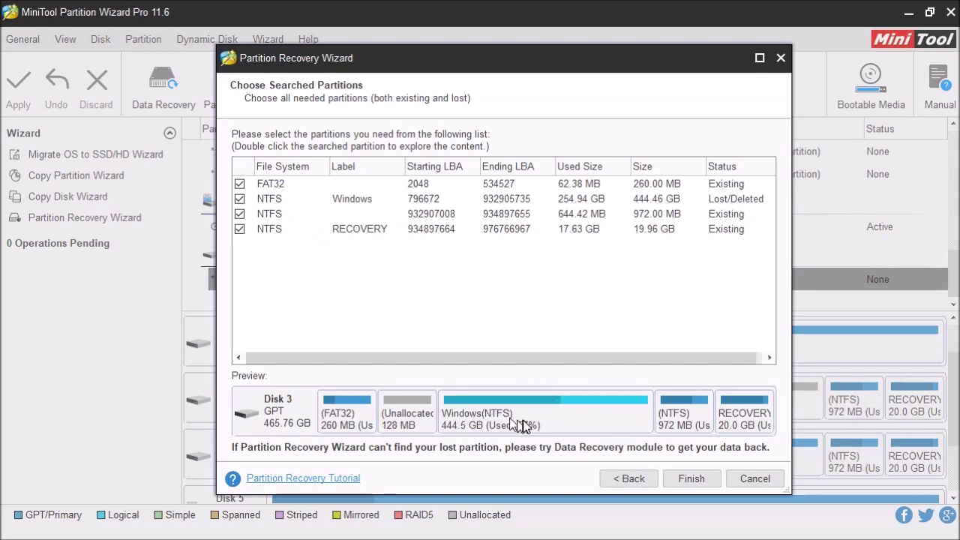
{"action": "left_click", "coordinate": [690, 478]}
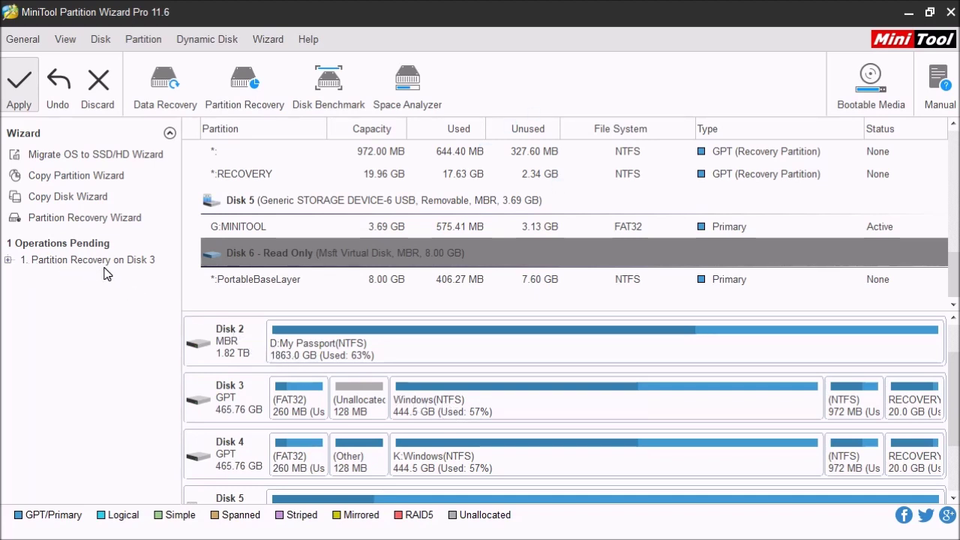
Apply and confirm the pending recovery, then select Disk 3's 444.46 GB Windows NTFS partition
{"action": "left_click", "coordinate": [21, 96]}
{"action": "left_click", "coordinate": [449, 315]}
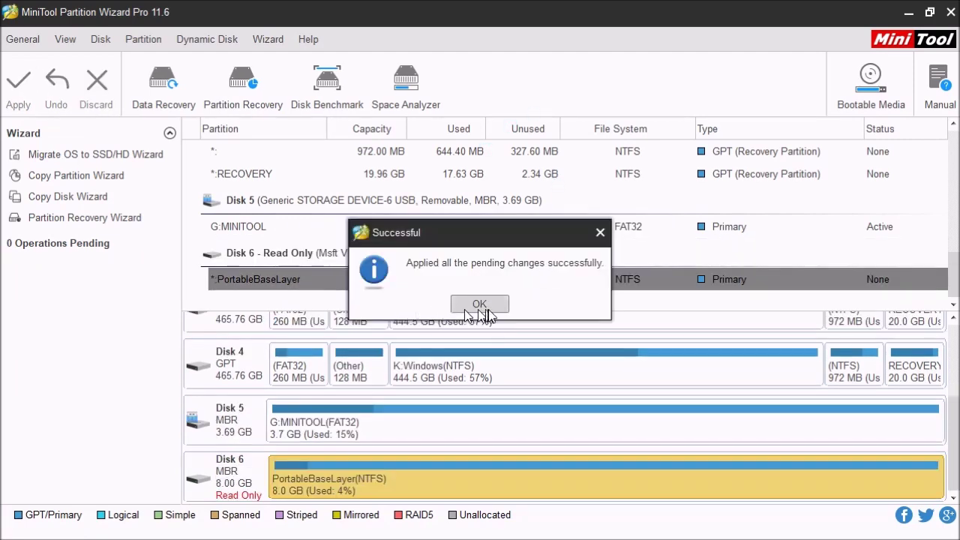
{"action": "left_click", "coordinate": [481, 303]}
{"action": "left_click", "coordinate": [542, 463]}
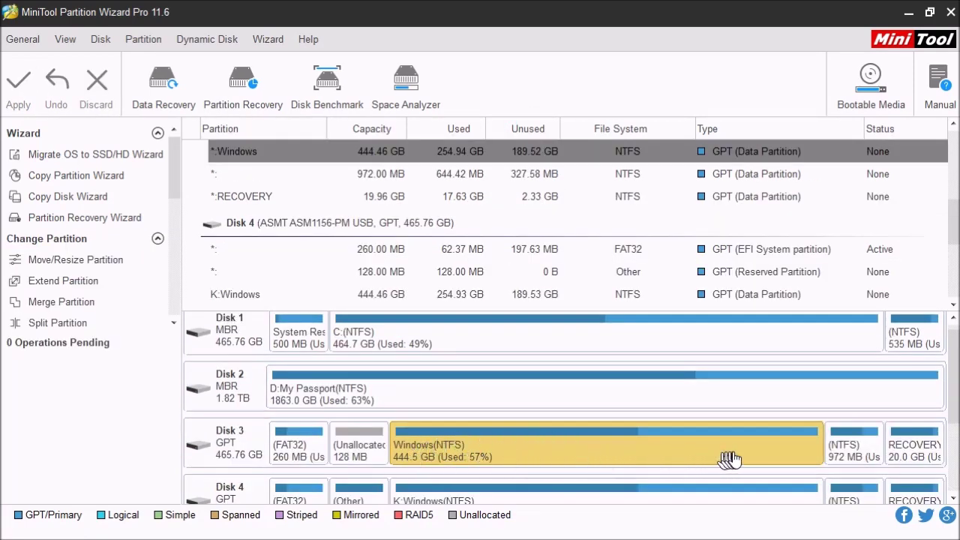